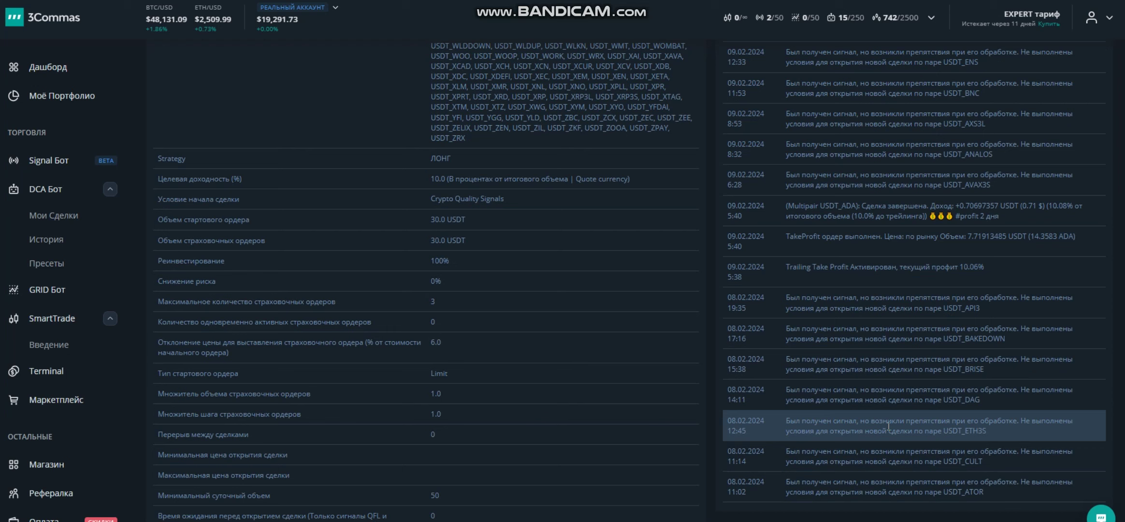
- Examine the Crypto Quality Signals bot's recent events, deal start condition, order settings and profit charts
drag(1006, 339, 721, 325)
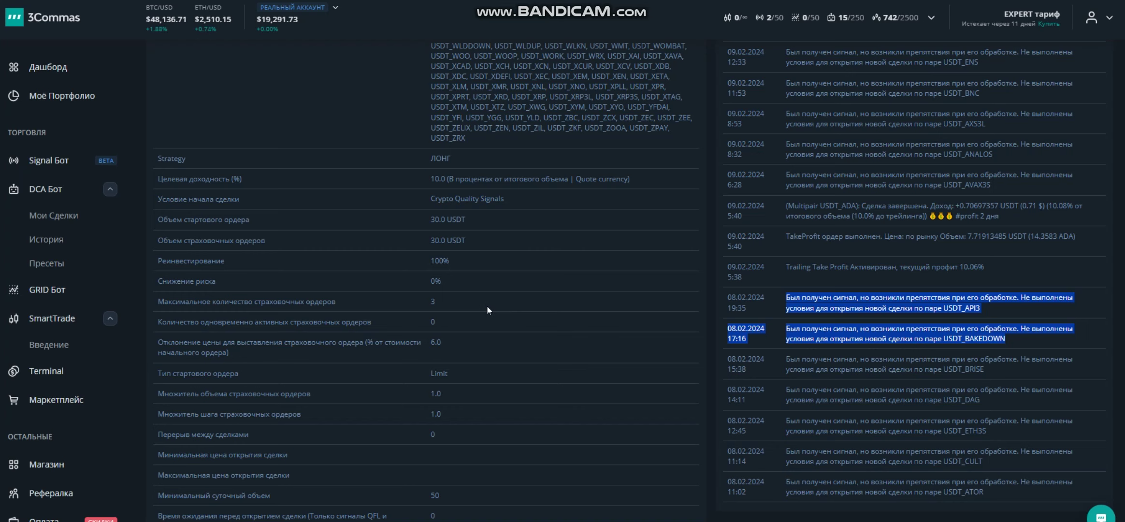
scroll(487, 305, down, 10)
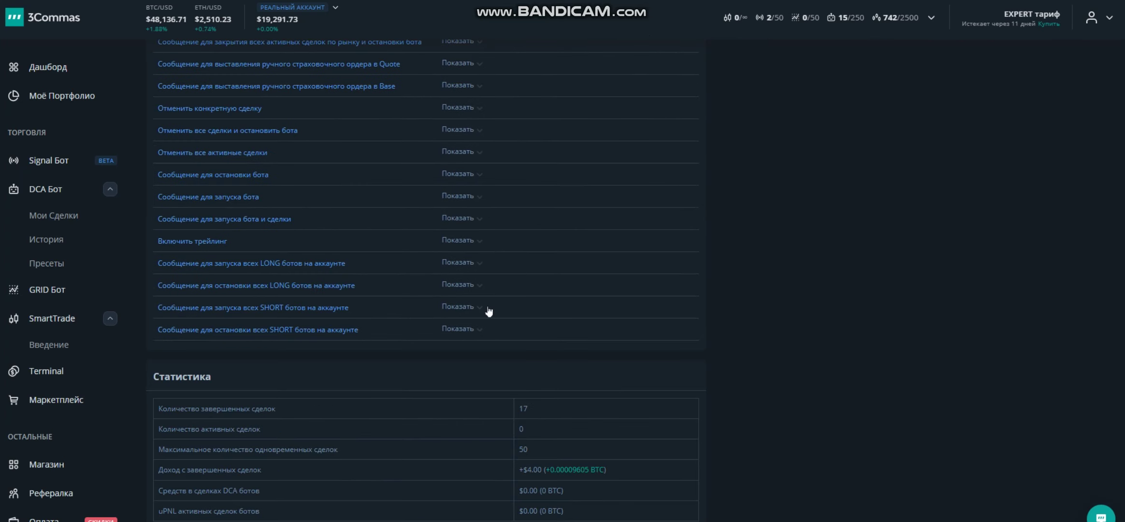
scroll(559, 443, up, 10)
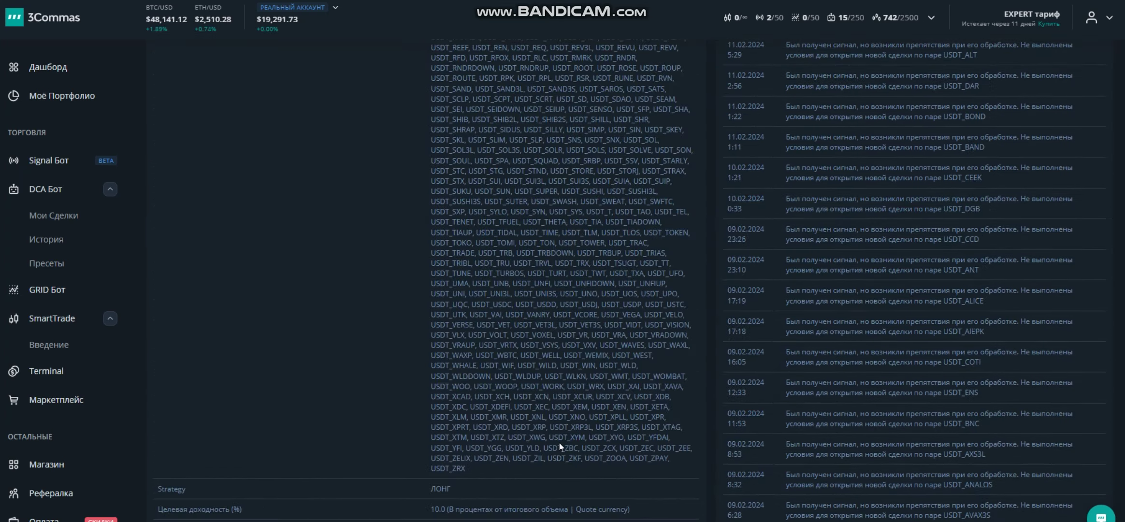
scroll(560, 443, down, 1)
triple_click(492, 349)
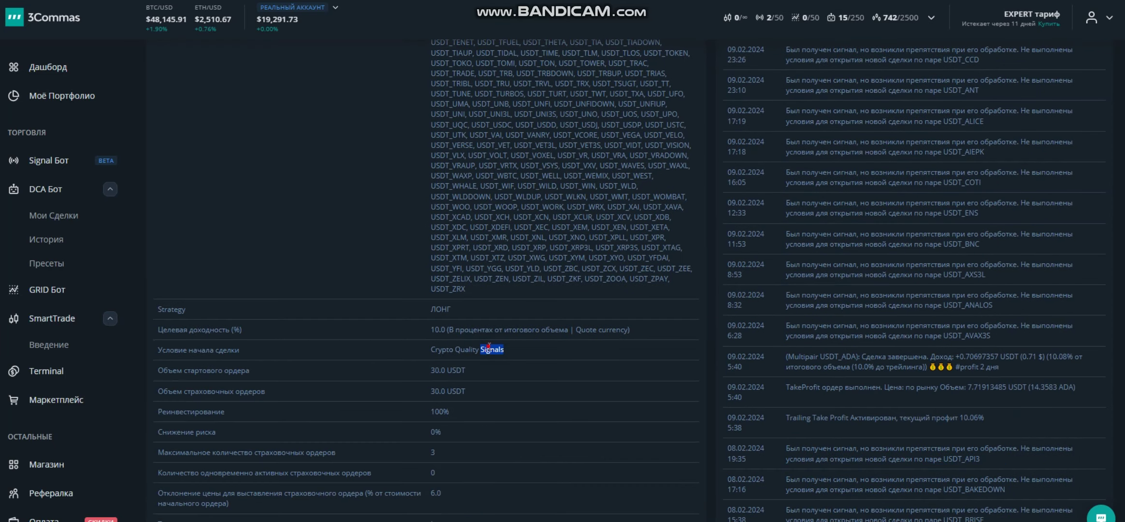
right_click(489, 350)
click(519, 362)
scroll(399, 344, up, 10)
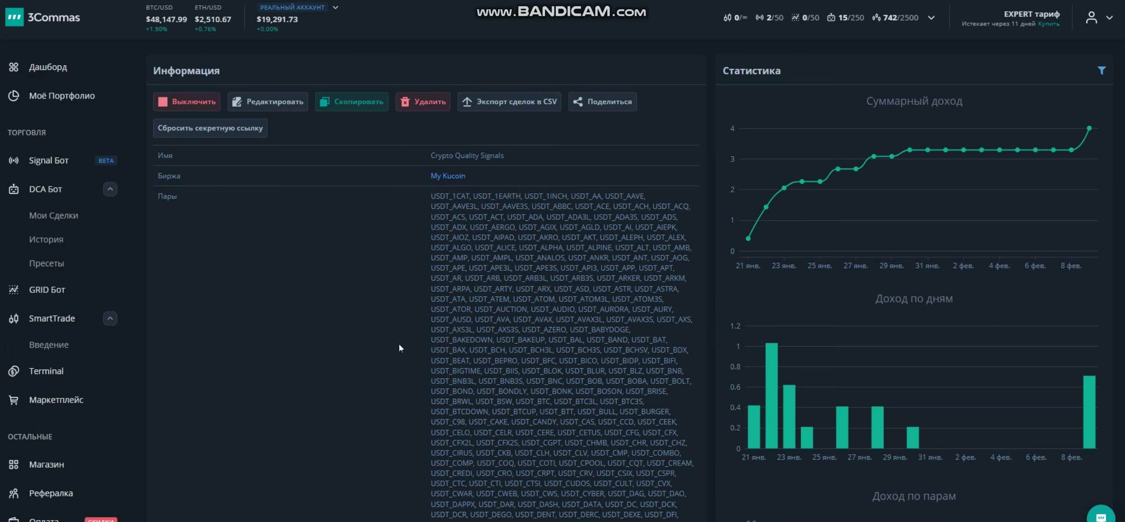
scroll(399, 344, down, 8)
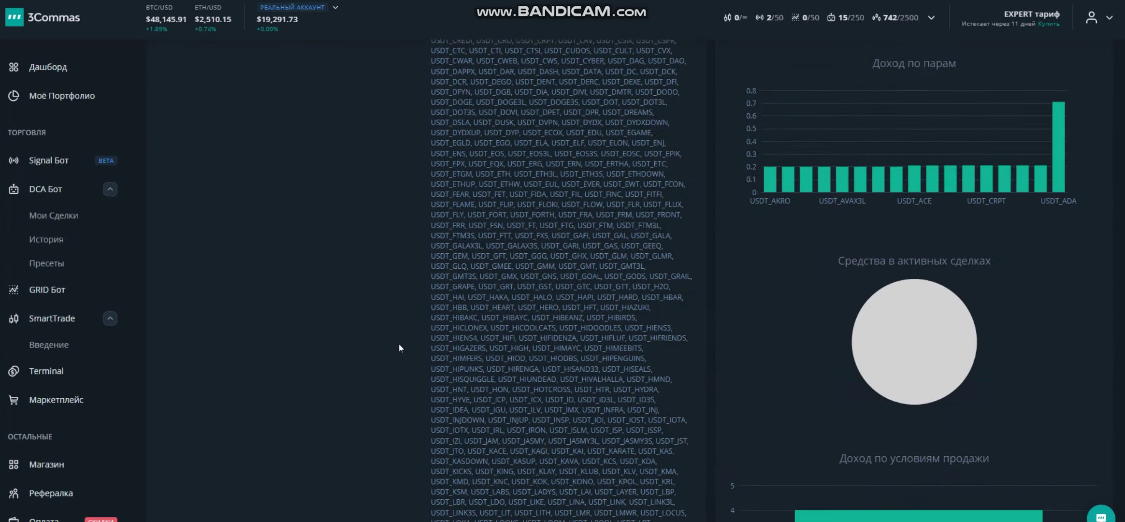
scroll(399, 347, up, 8)
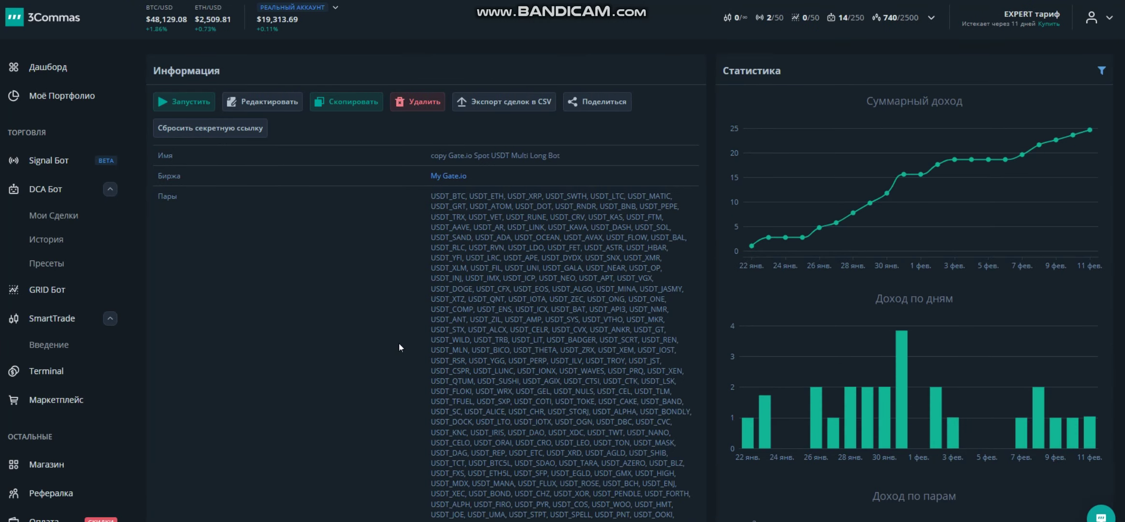
- Review the copy Gate.io Spot USDT Multi Long Bot's recent events, RSI start condition, order settings and deal statistics
scroll(400, 343, down, 20)
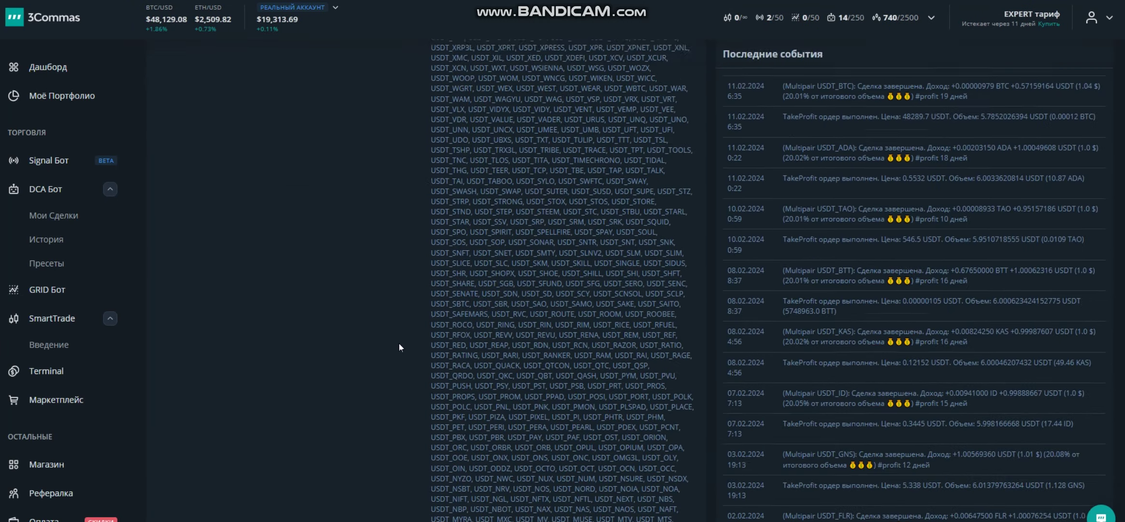
scroll(399, 343, down, 10)
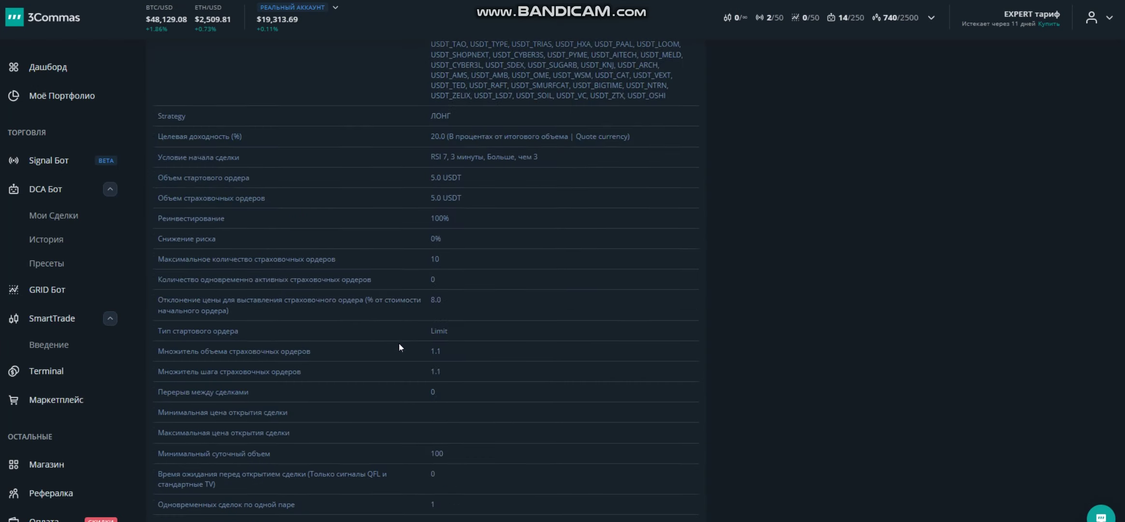
scroll(400, 347, up, 2)
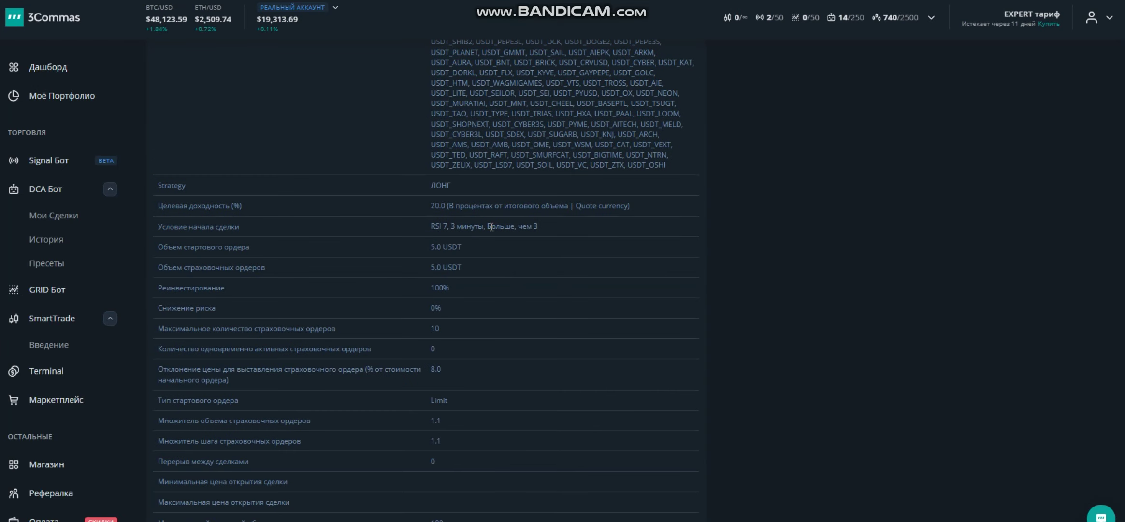
drag(515, 226, 431, 226)
scroll(464, 292, down, 10)
scroll(464, 292, down, 10)
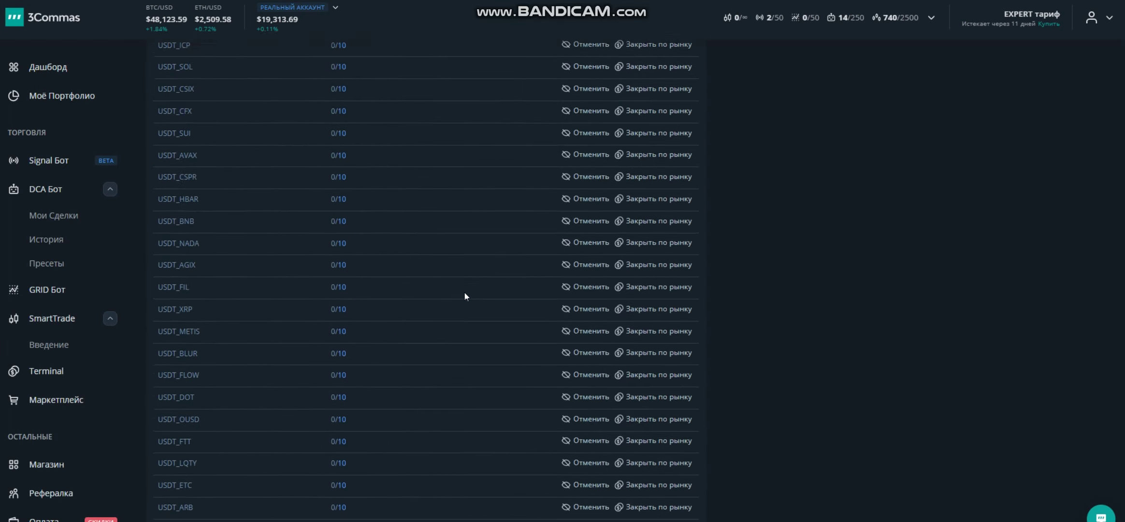
scroll(464, 292, up, 4)
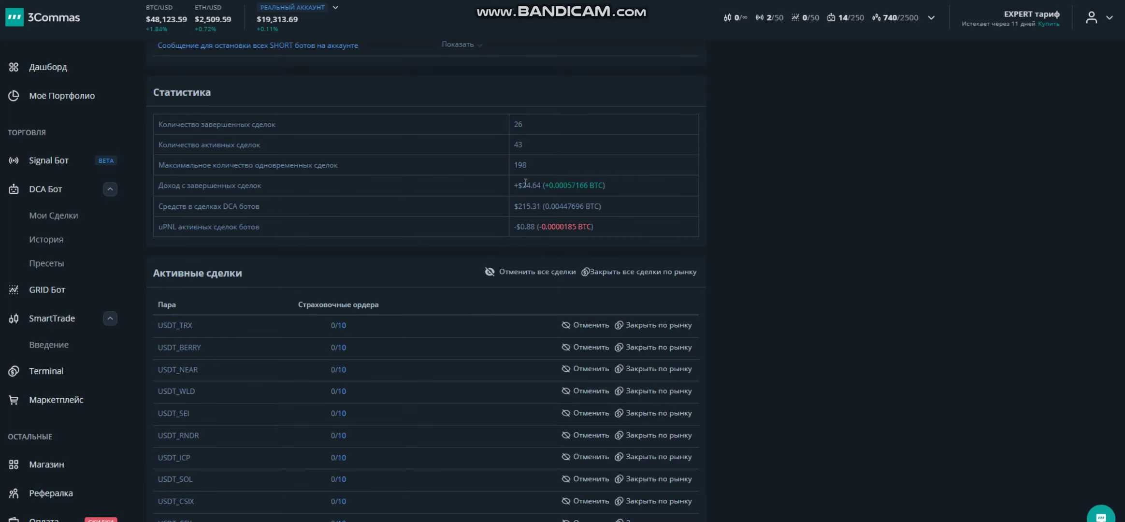
scroll(464, 292, down, 15)
scroll(464, 292, up, 8)
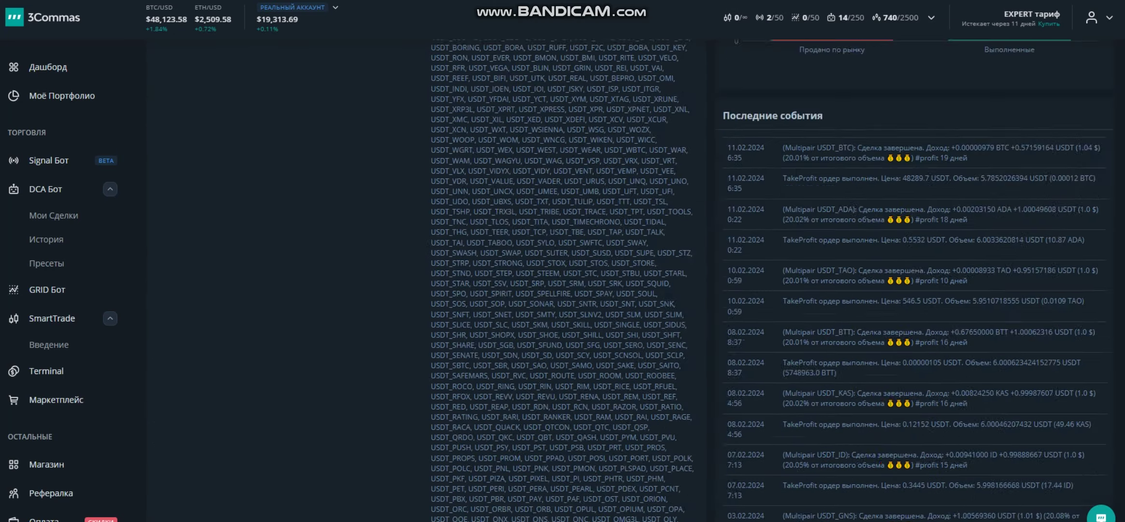
scroll(563, 281, up, 8)
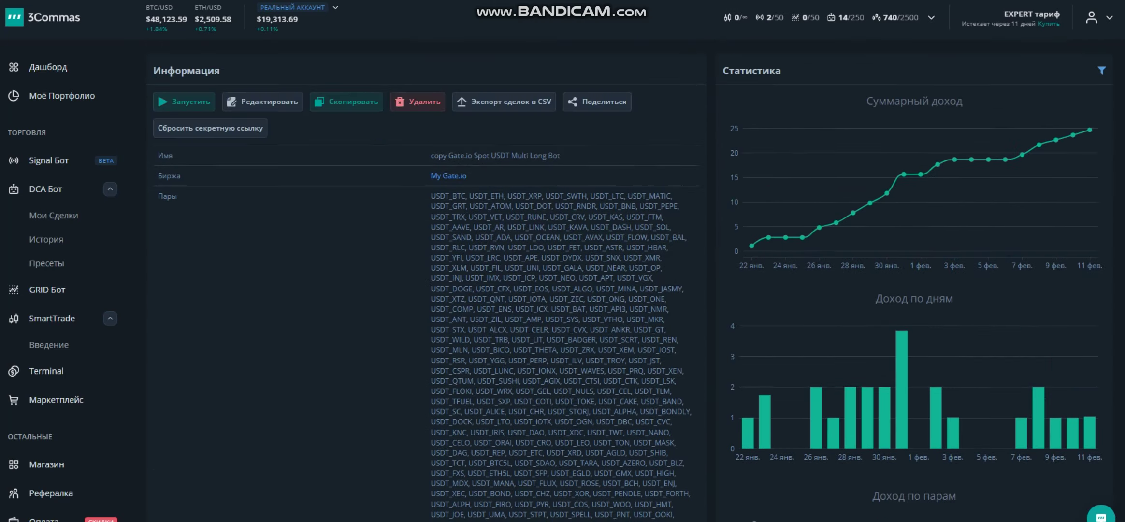
scroll(563, 280, down, 15)
scroll(563, 280, up, 6)
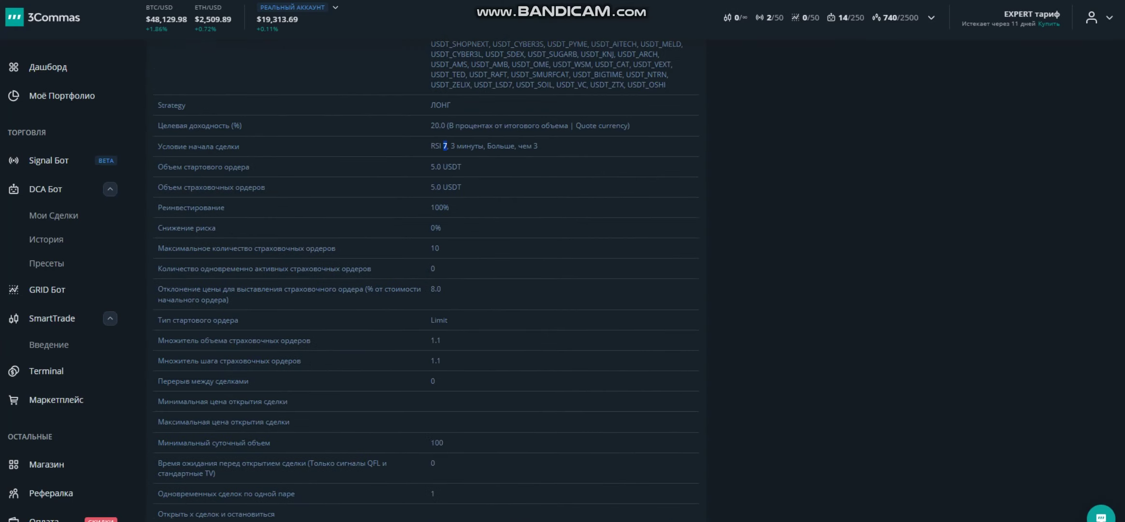
scroll(853, 213, up, 10)
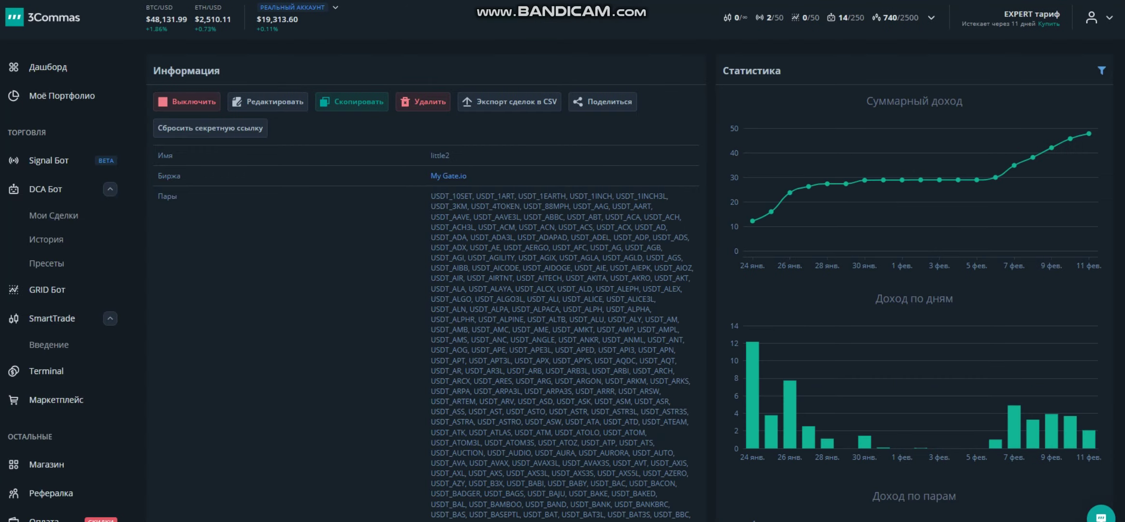
- Examine the little2 bot's profit charts, RSI start conditions, completed-deal income and unrealised PnL of active deals
scroll(567, 325, down, 20)
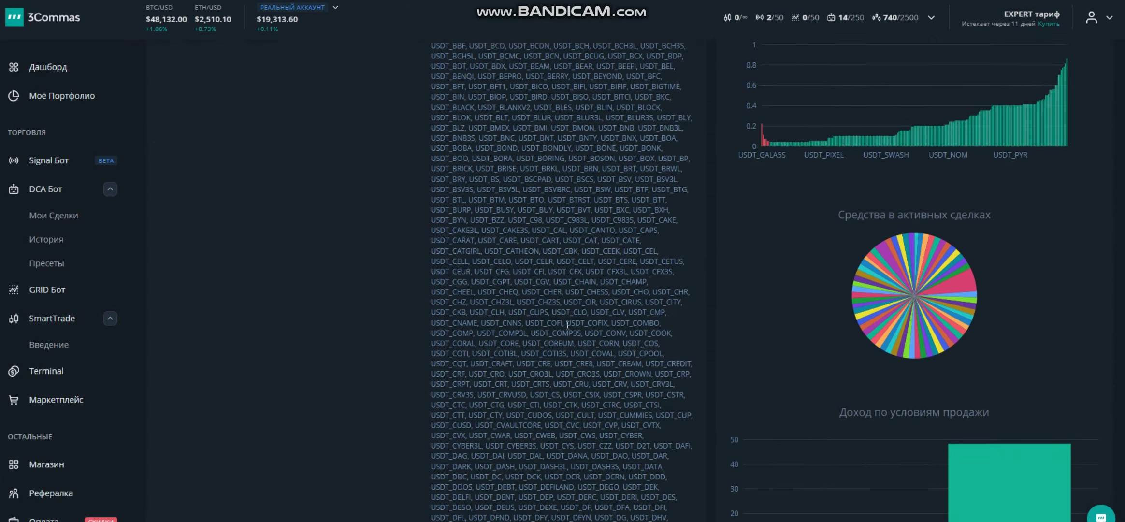
scroll(567, 325, down, 15)
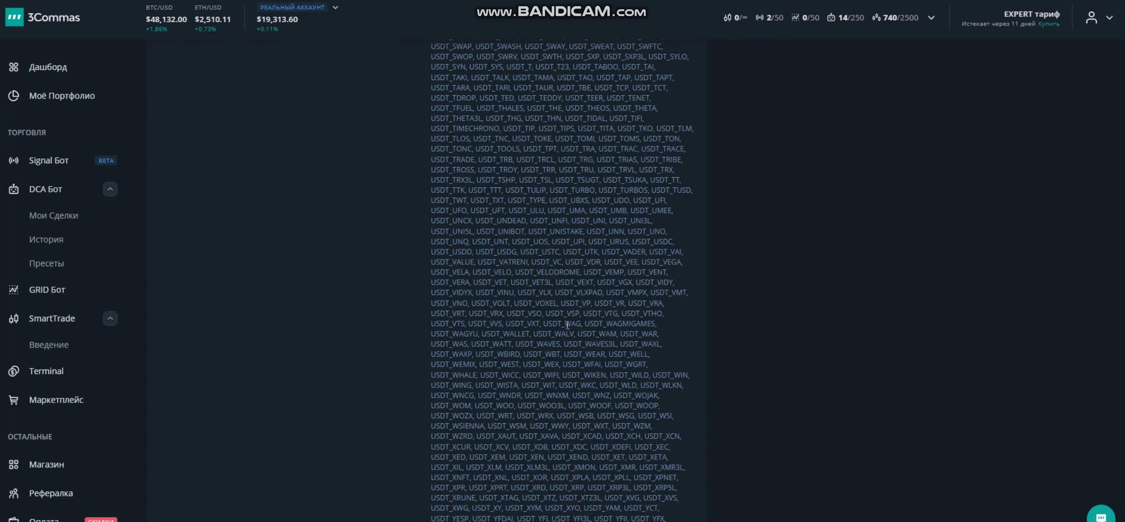
drag(485, 296, 428, 287)
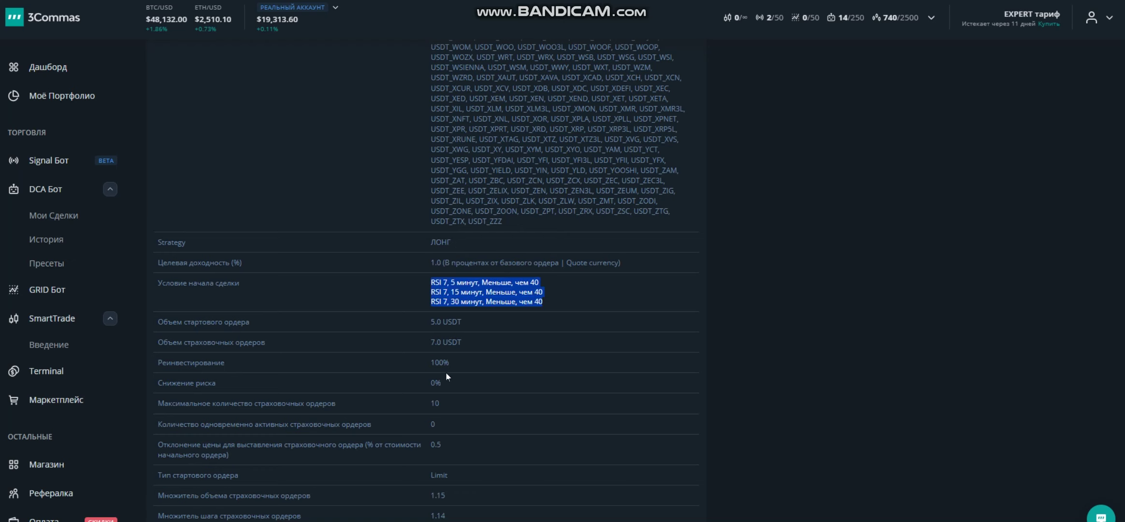
scroll(538, 417, up, 8)
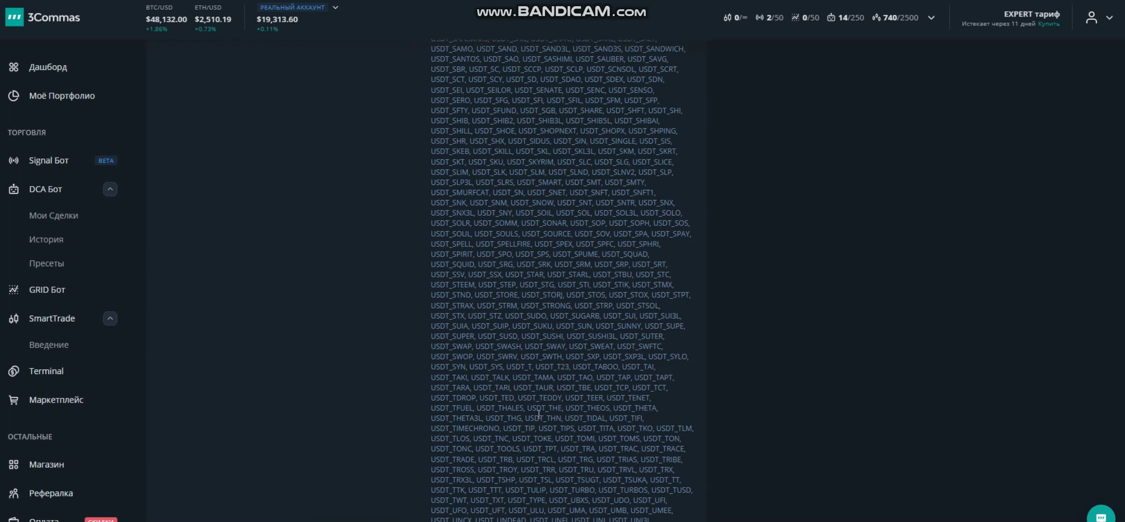
scroll(538, 417, down, 15)
scroll(538, 417, down, 5)
triple_click(527, 301)
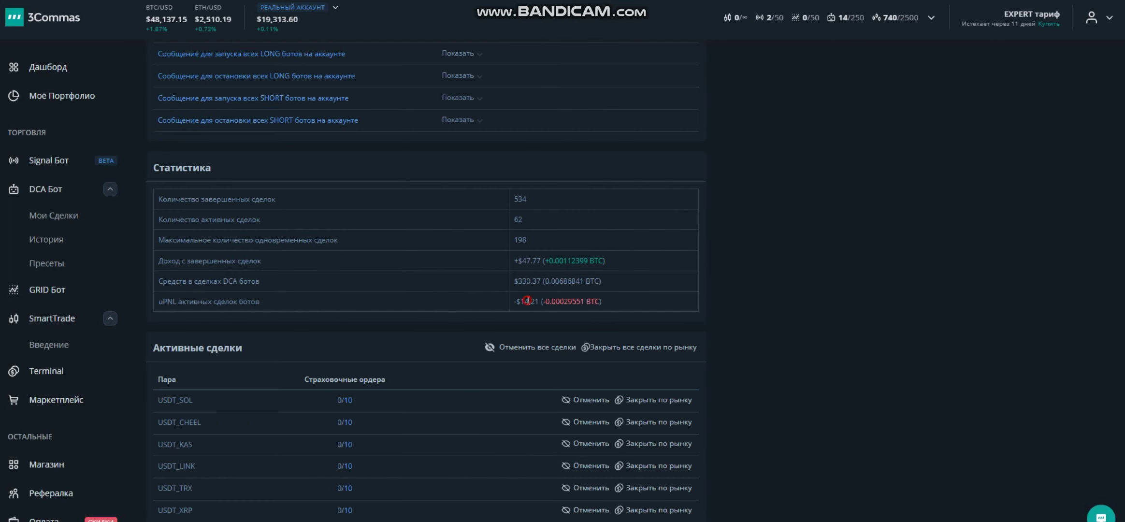
triple_click(527, 260)
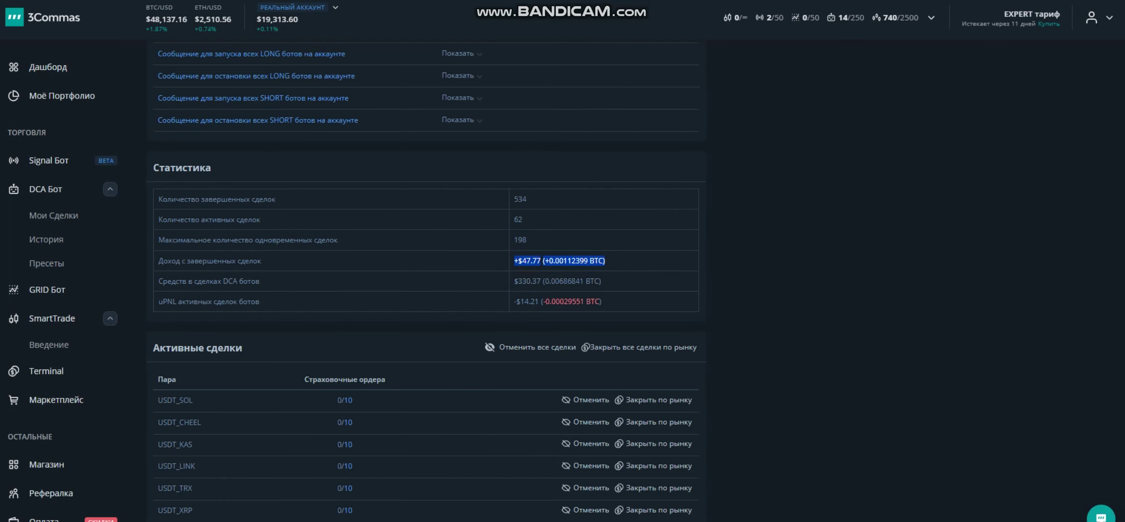
scroll(527, 261, up, 1)
scroll(527, 260, up, 20)
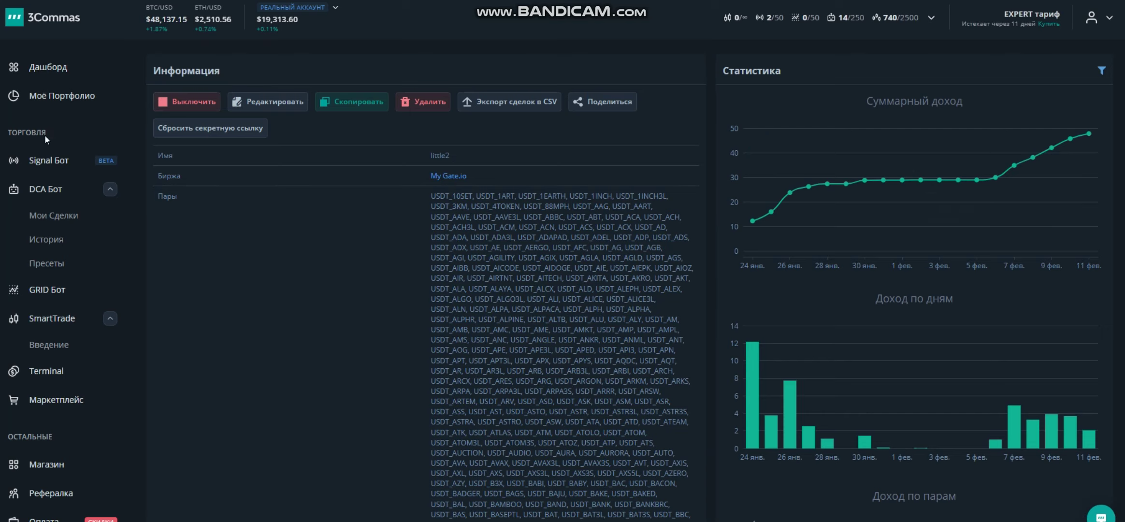
- Open the little2 bot for editing and review its pairs, strategy and RSI start conditions
click(273, 105)
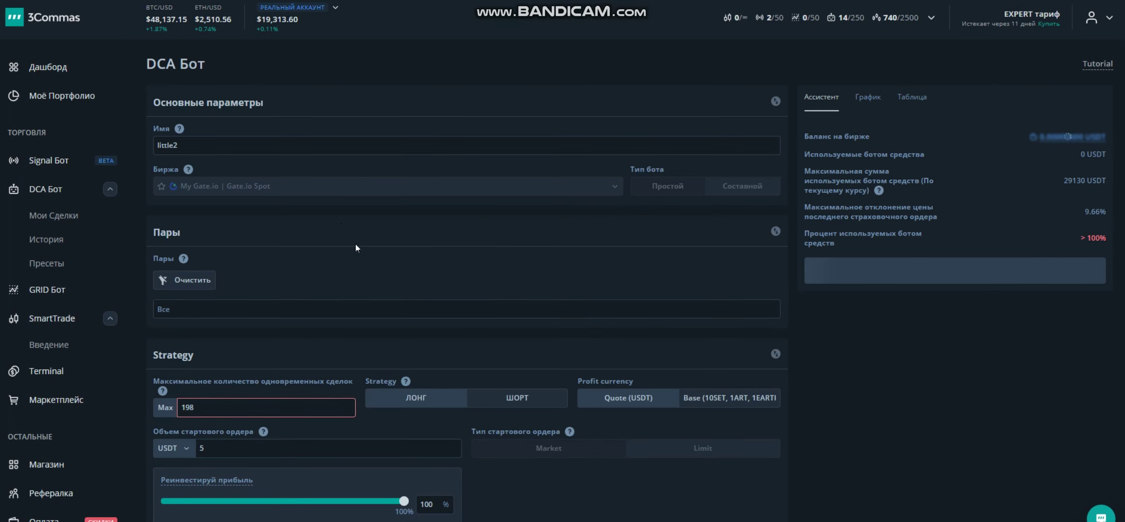
scroll(355, 243, down, 10)
scroll(355, 243, down, 15)
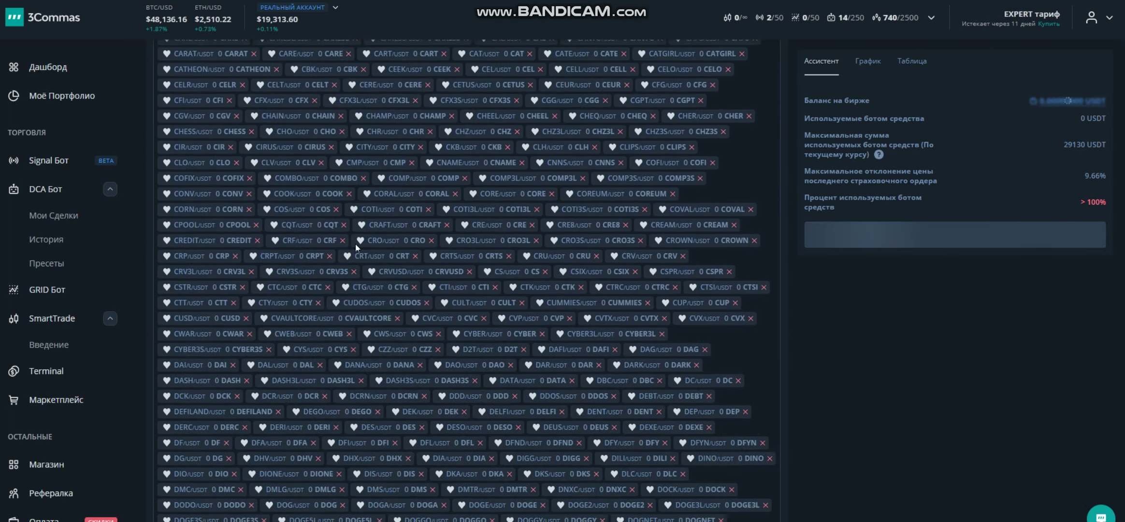
scroll(356, 247, down, 15)
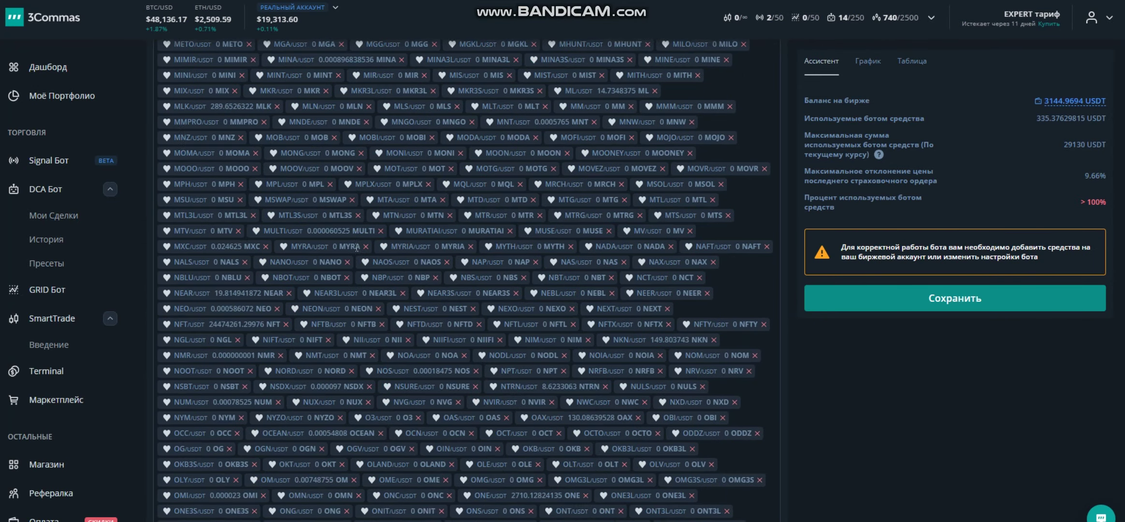
scroll(356, 250, down, 8)
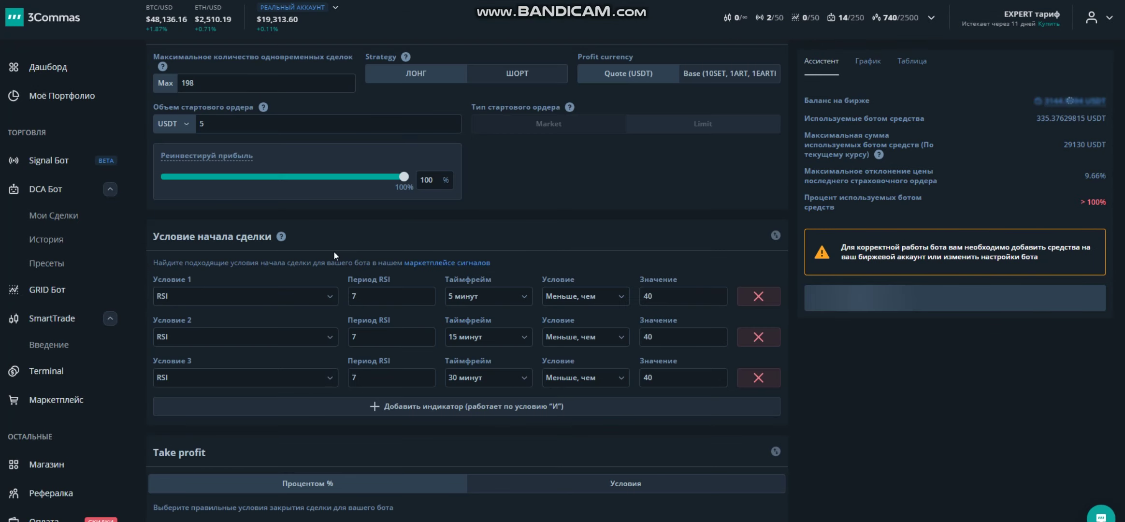
scroll(226, 246, up, 3)
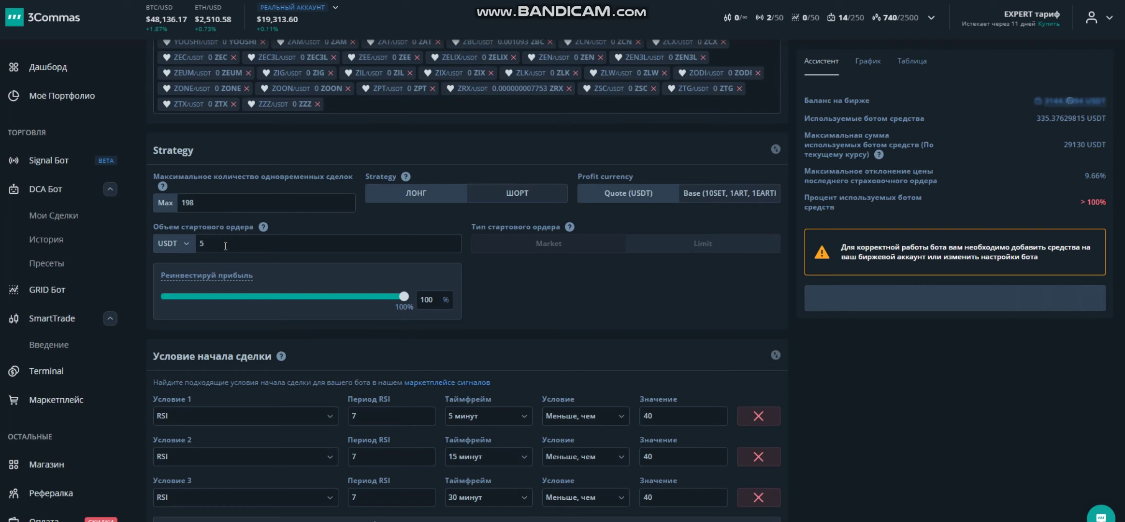
- Set the bot's start order volume to 30 USDT and its safety order volume to 40 USDT
double_click(225, 246)
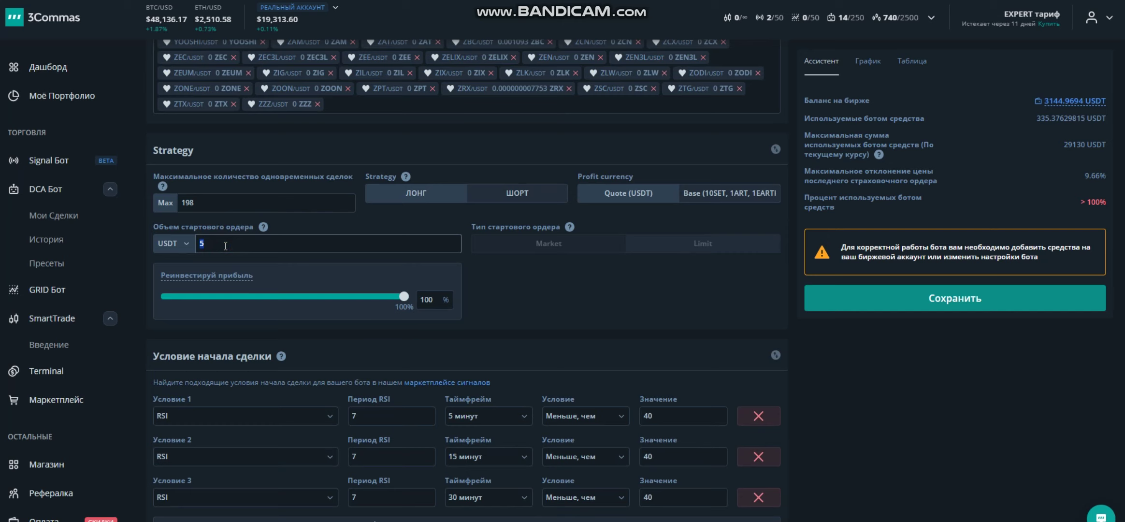
text(30)
scroll(527, 344, down, 7)
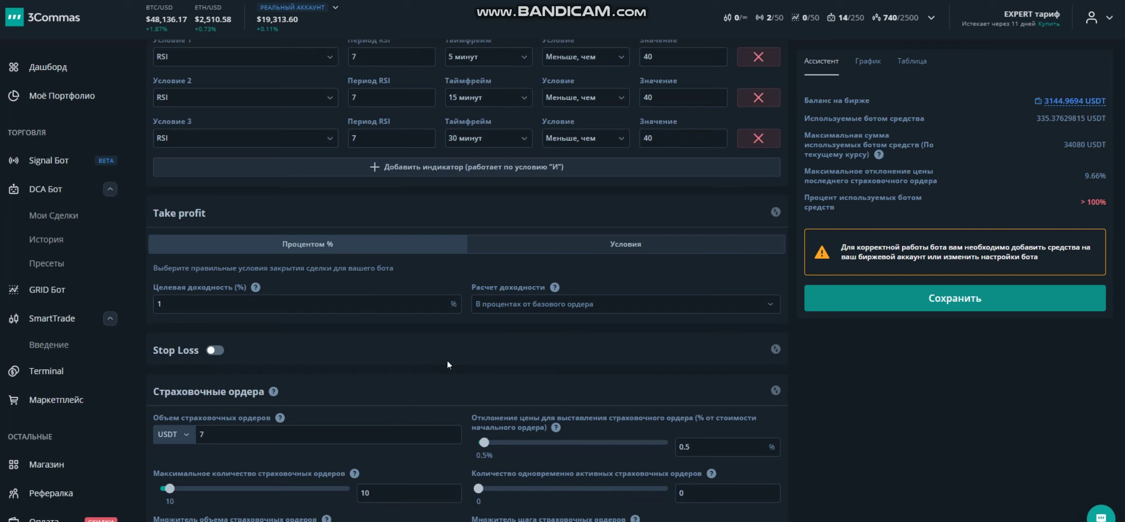
double_click(244, 430)
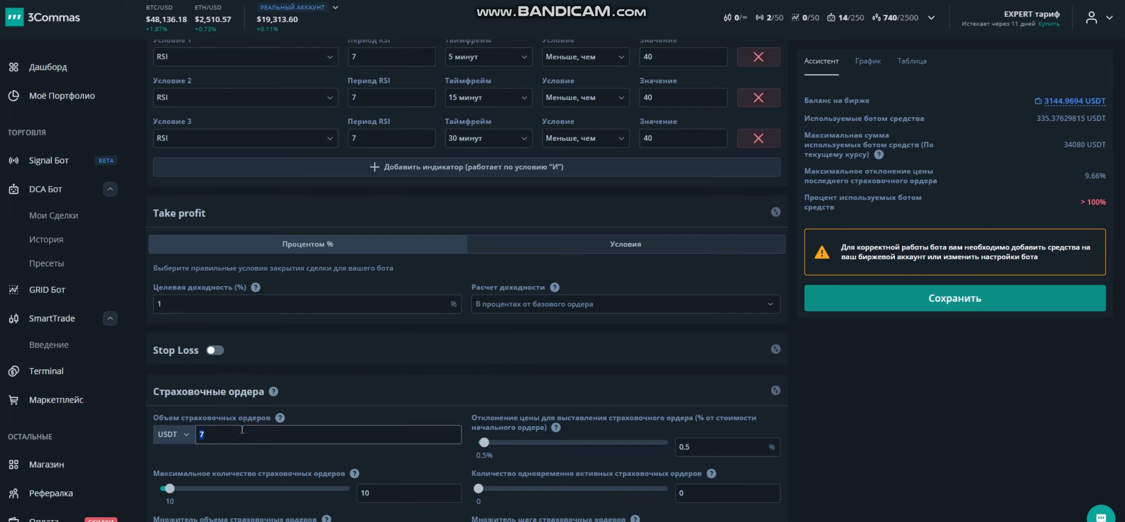
text(40)
- Try a start order volume of 25 USDT, check it against the safety order settings, and settle on 20 USDT
scroll(367, 326, up, 7)
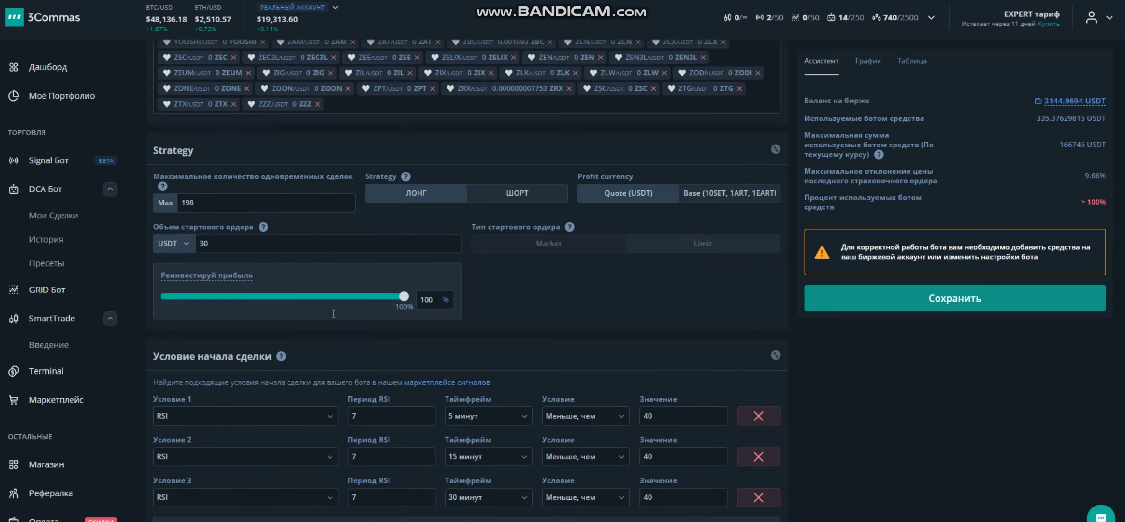
double_click(212, 239)
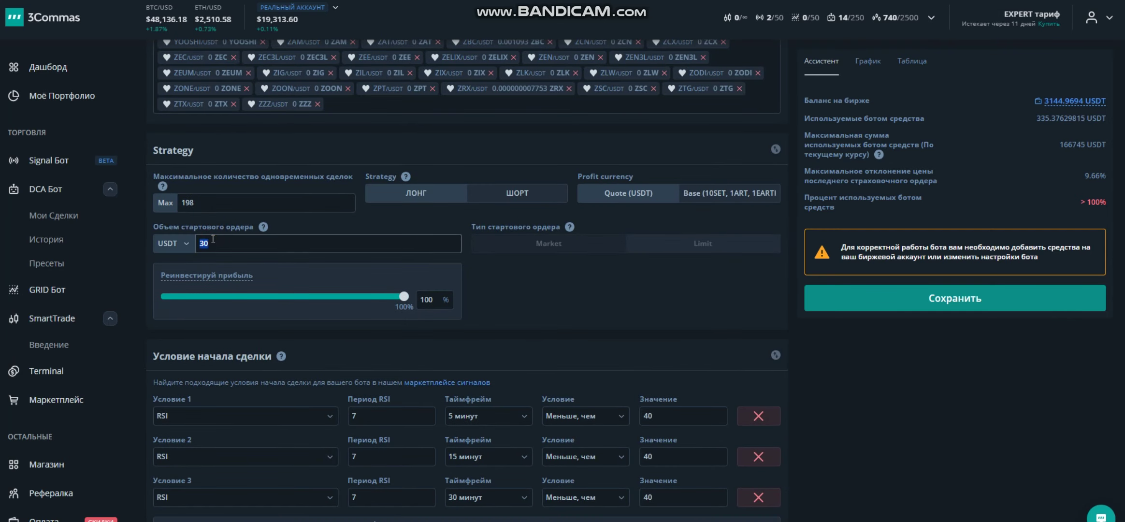
text(25)
scroll(262, 318, down, 8)
scroll(231, 378, up, 7)
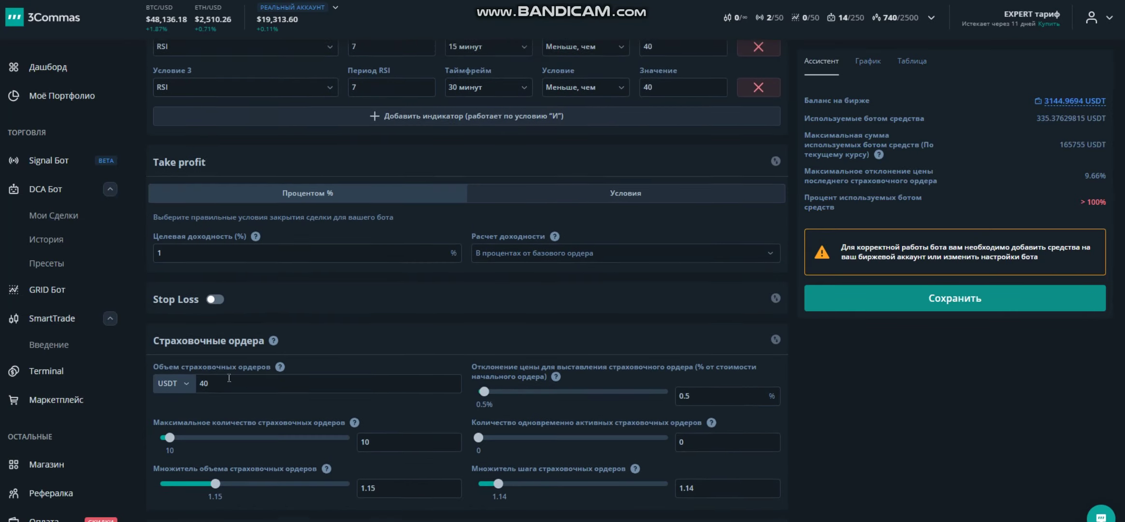
key(BackSpace)
text(0)
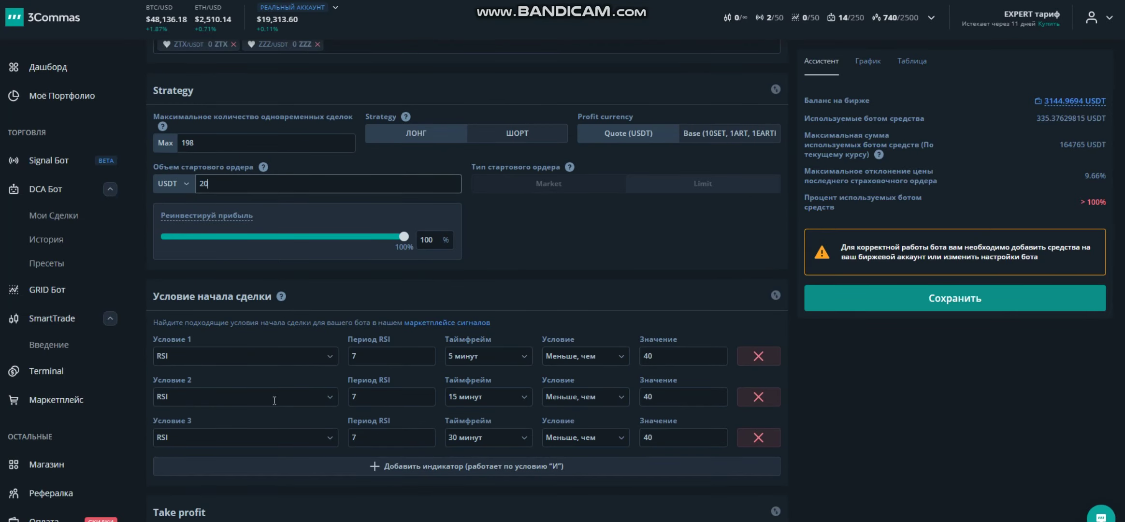
- Set the little2 bot's safety order volume to 30 USDT
scroll(274, 401, down, 6)
click(231, 440)
text(30)
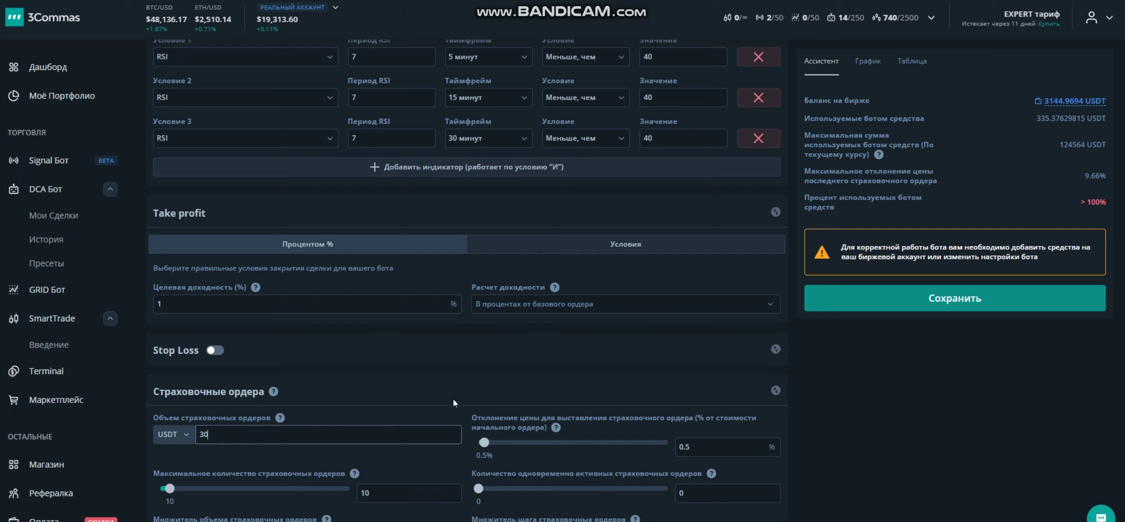
- Set the minimum daily volume for starting a deal to 40 BTC in the bot's additional settings
scroll(462, 395, down, 4)
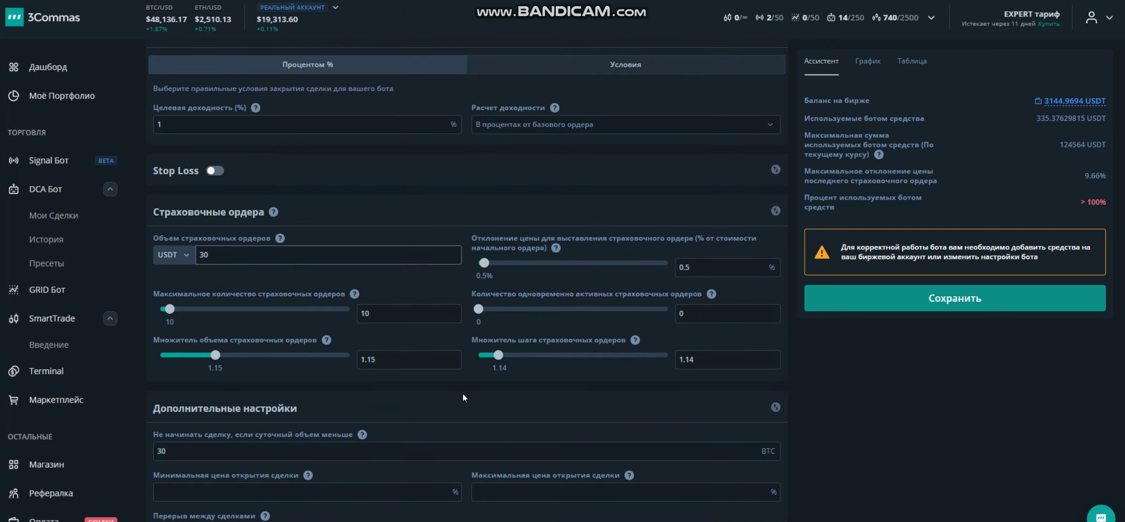
scroll(463, 393, down, 3)
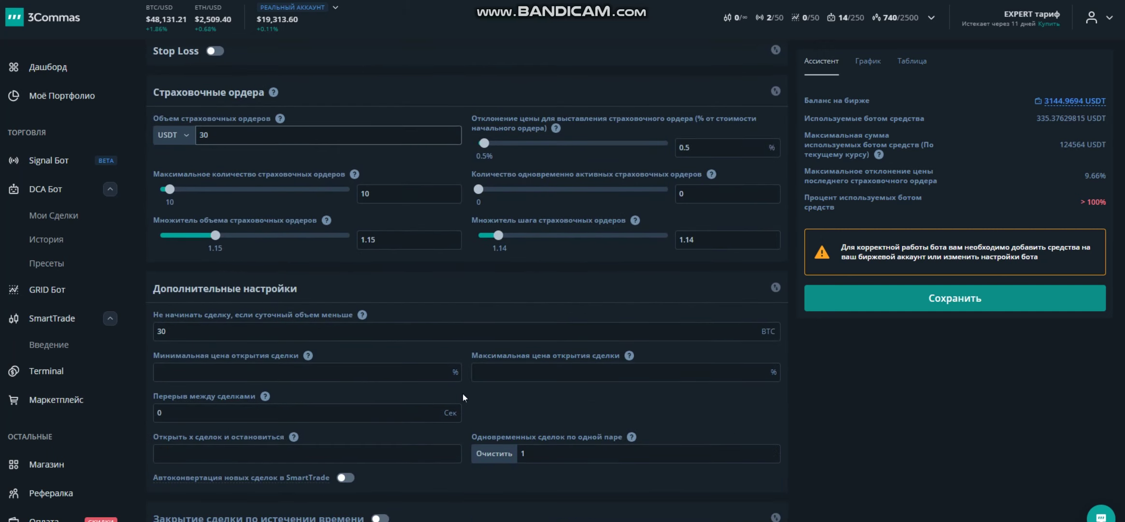
scroll(463, 393, down, 1)
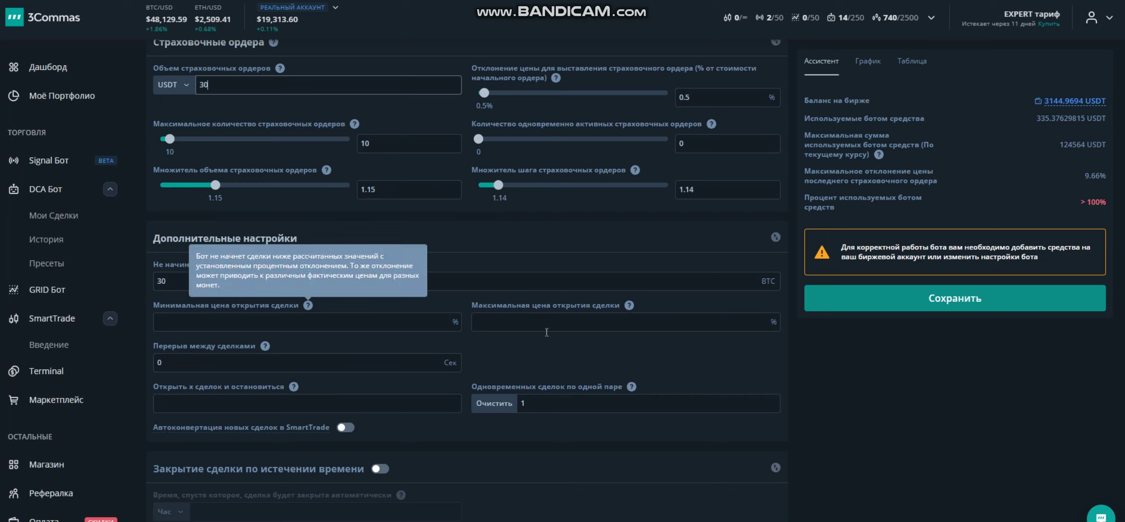
click(179, 279)
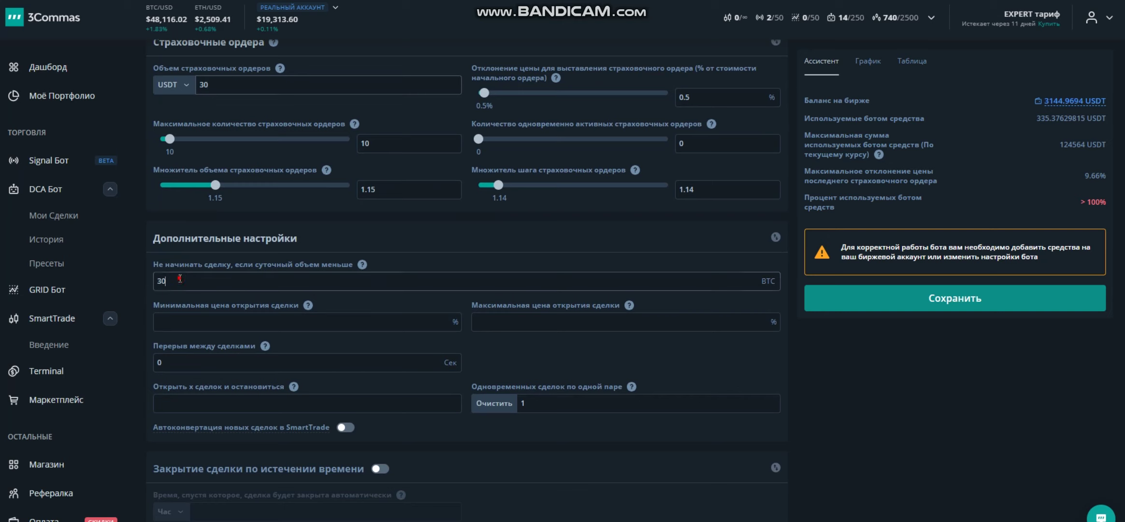
key(BackSpace)
key(BackSpace)
text(40)
- Recheck the bot's start order, RSI conditions and safety order settings, and save the edited bot
scroll(629, 311, up, 6)
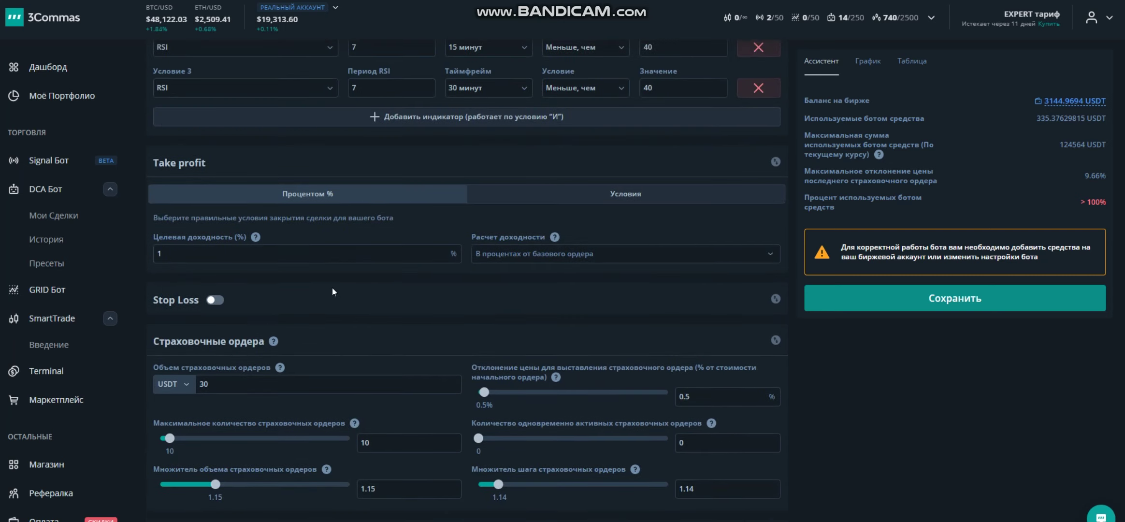
scroll(303, 338, up, 5)
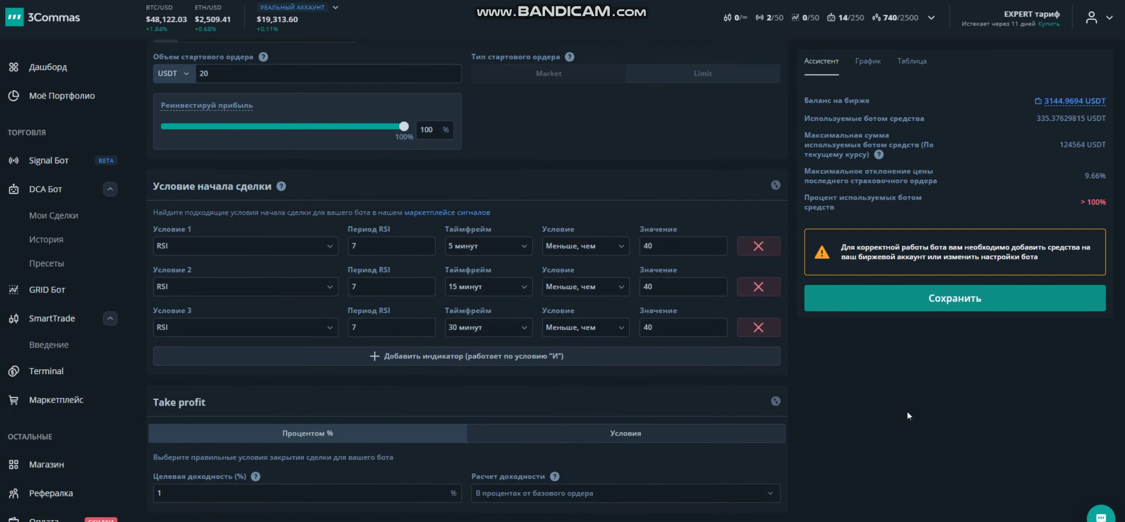
scroll(877, 429, down, 12)
click(907, 304)
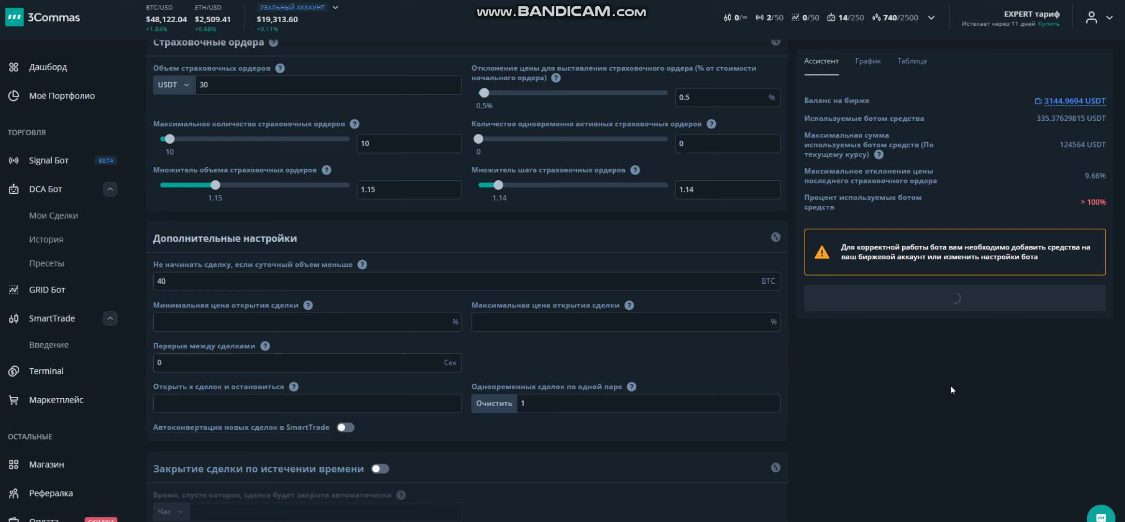
click(571, 337)
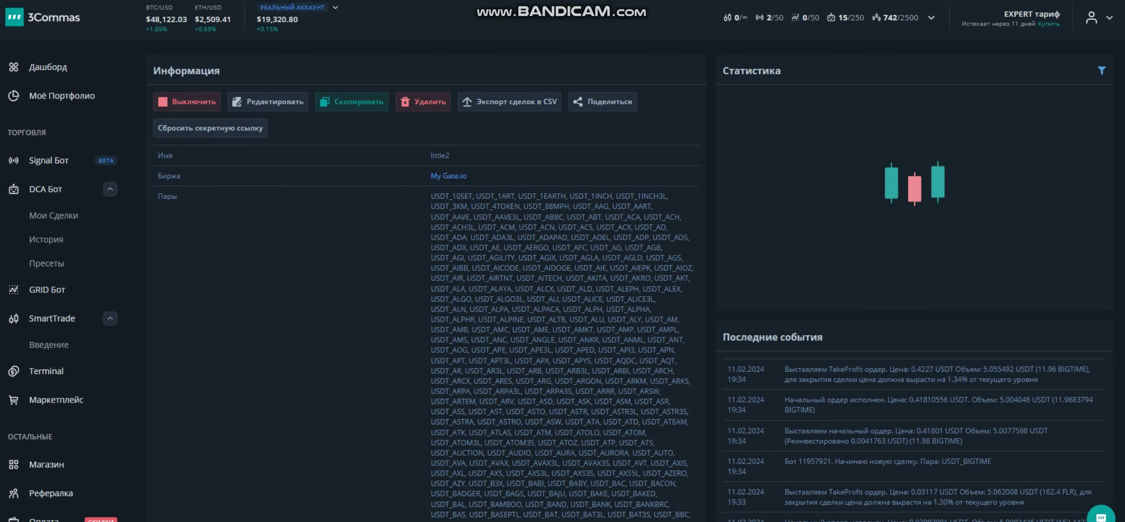
- Examine the little2 bot's deal statistics and its recent events, including started deals, take profit orders and completed deals
scroll(723, 365, down, 5)
scroll(724, 365, down, 4)
scroll(724, 365, up, 9)
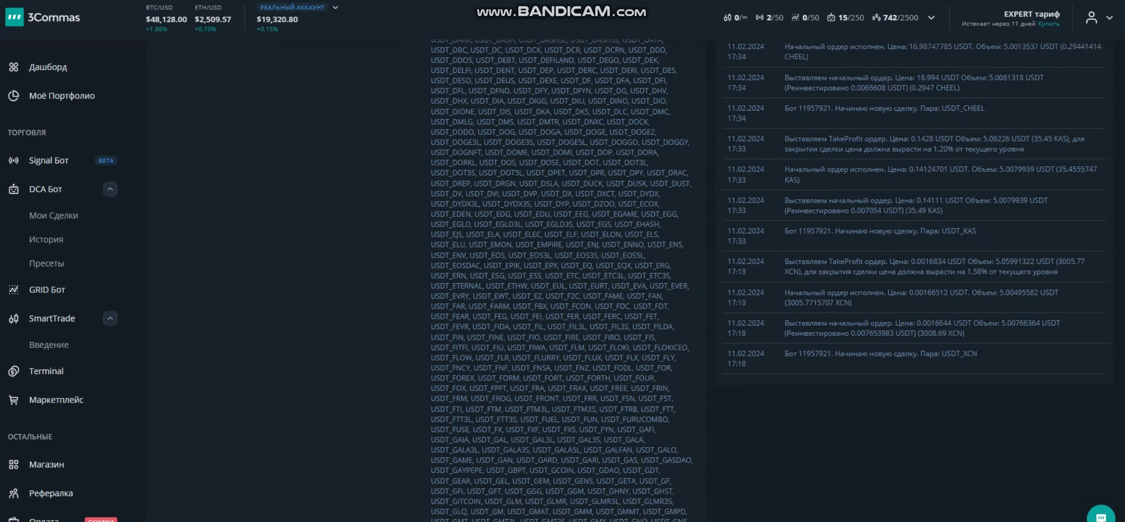
scroll(723, 365, down, 5)
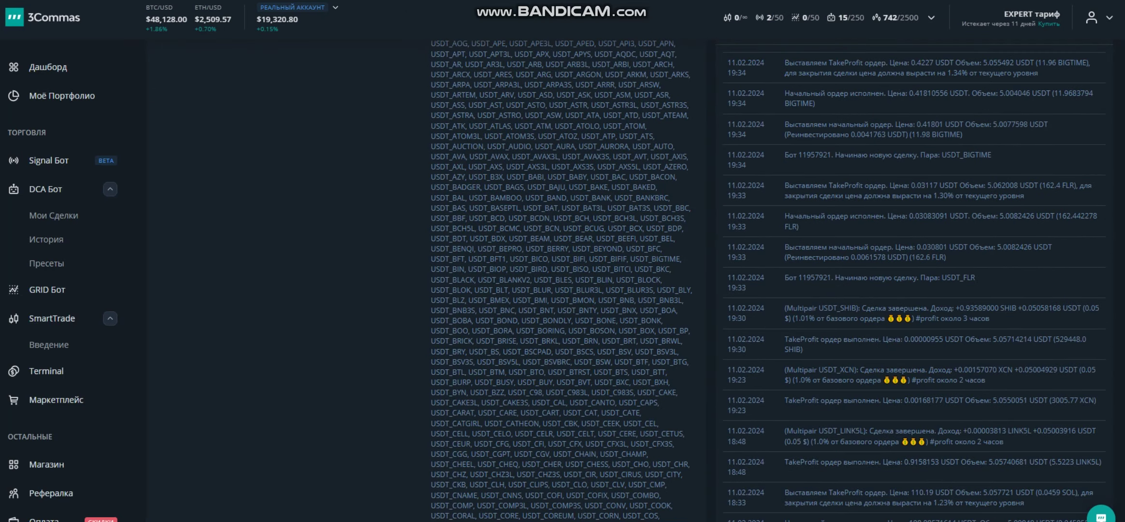
scroll(724, 365, down, 2)
scroll(724, 365, up, 6)
scroll(724, 364, down, 1)
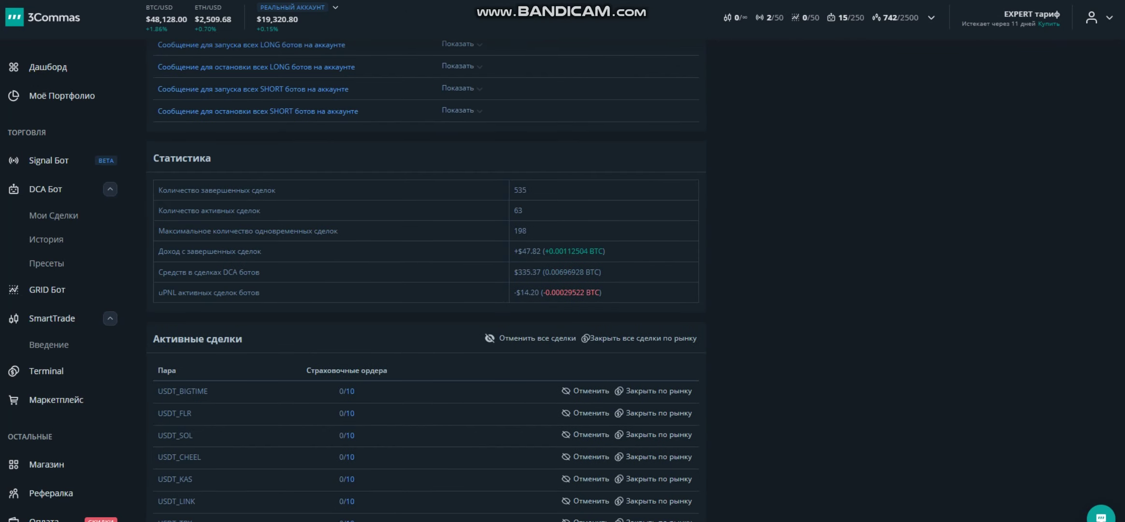
scroll(724, 365, up, 1)
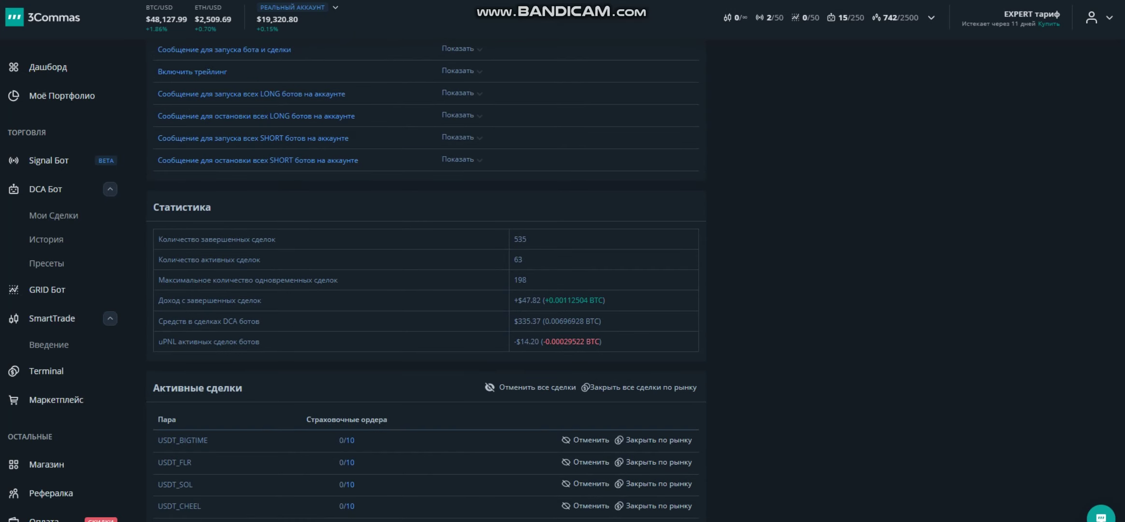
scroll(723, 365, down, 10)
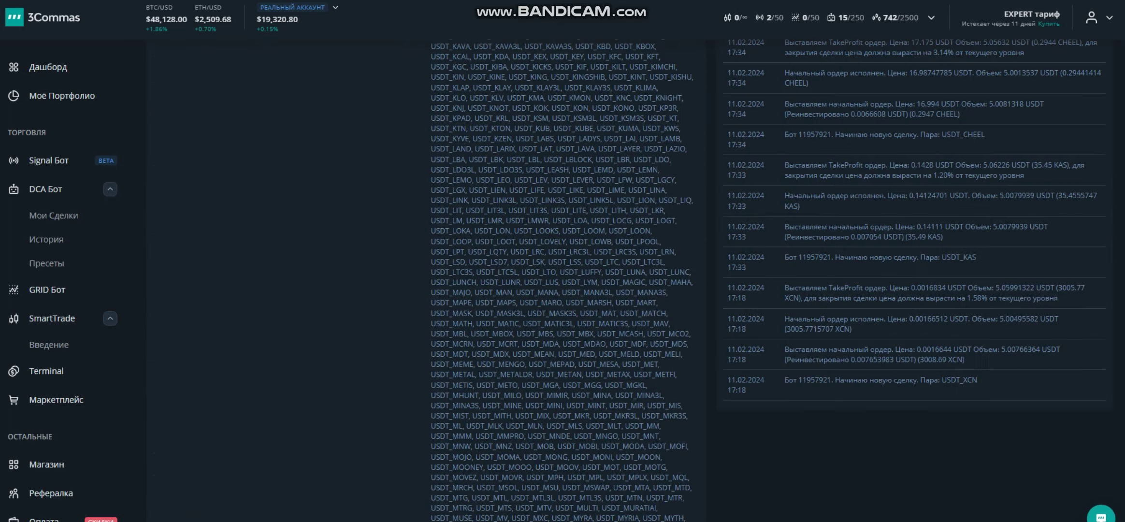
scroll(769, 281, up, 4)
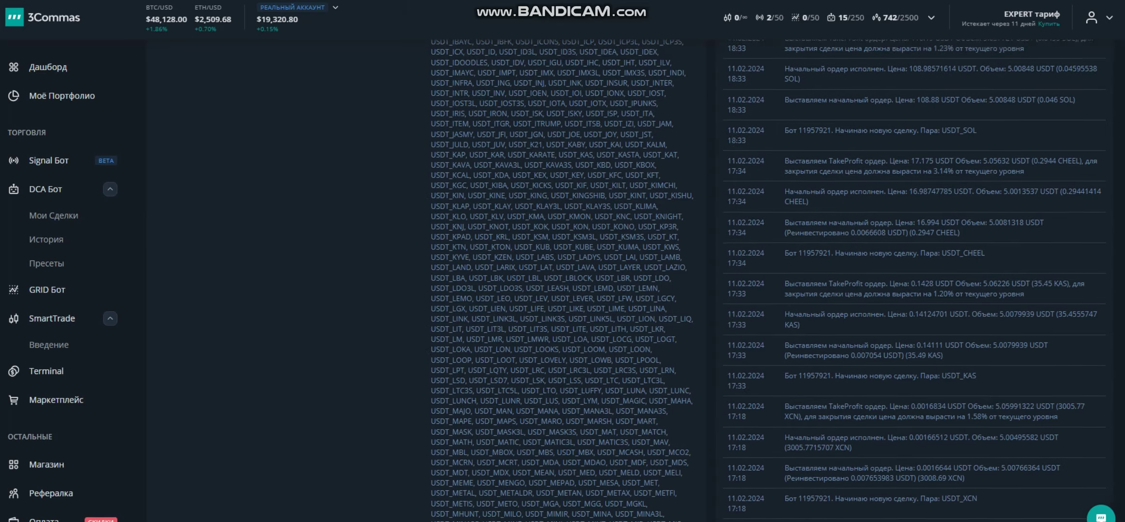
scroll(769, 280, up, 3)
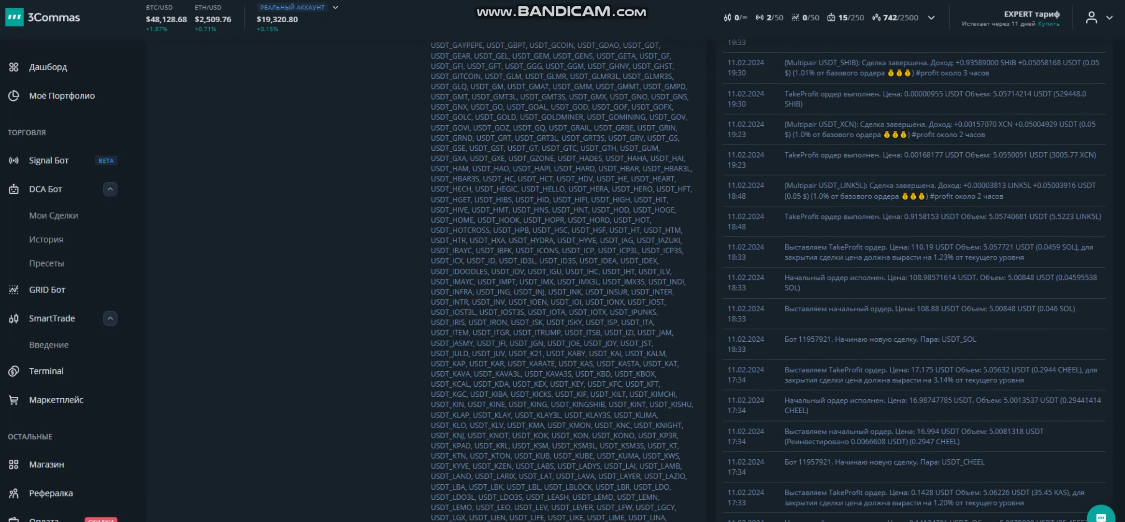
scroll(768, 280, up, 3)
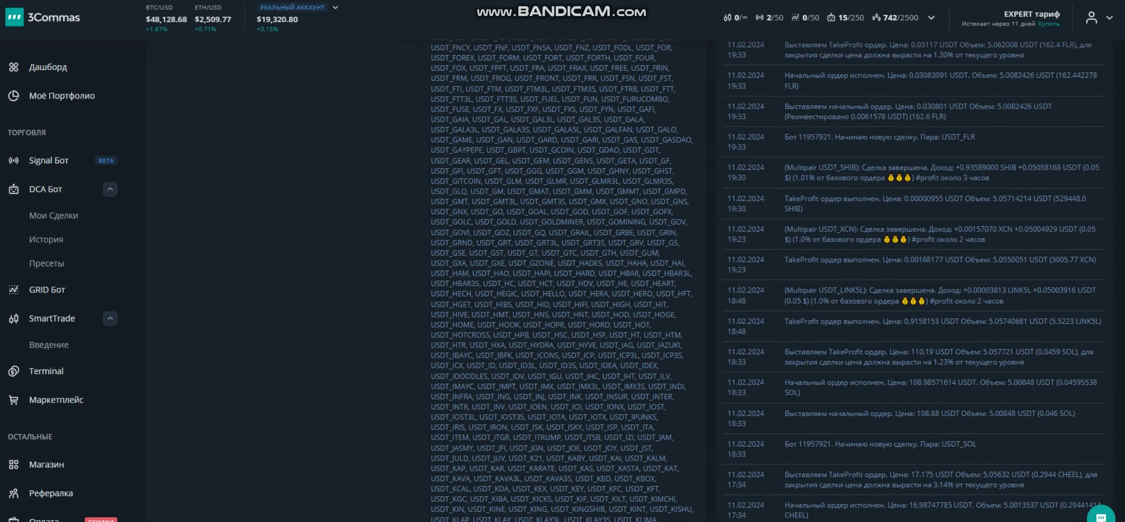
scroll(768, 280, up, 12)
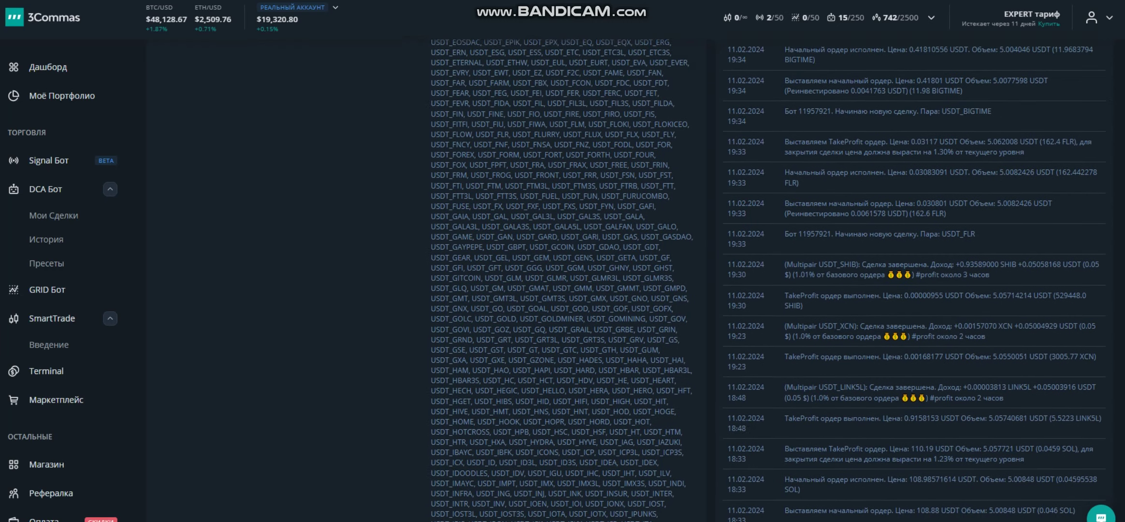
- Check the safety orders used by the little2 bot's active deals and return to the list of DCA bots
scroll(768, 280, down, 20)
scroll(768, 280, down, 10)
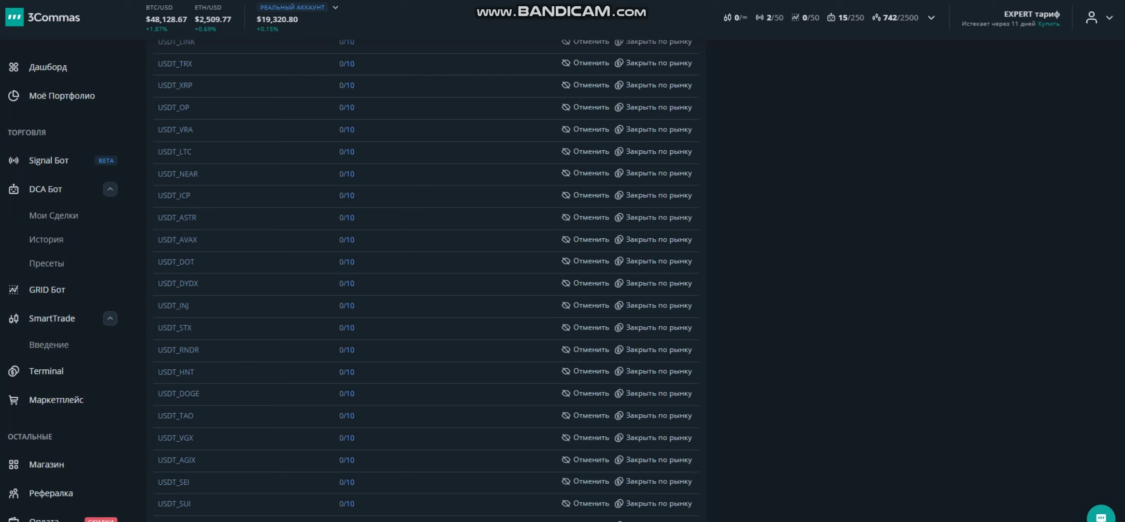
key(alt+Tab)
key(alt+Tab)
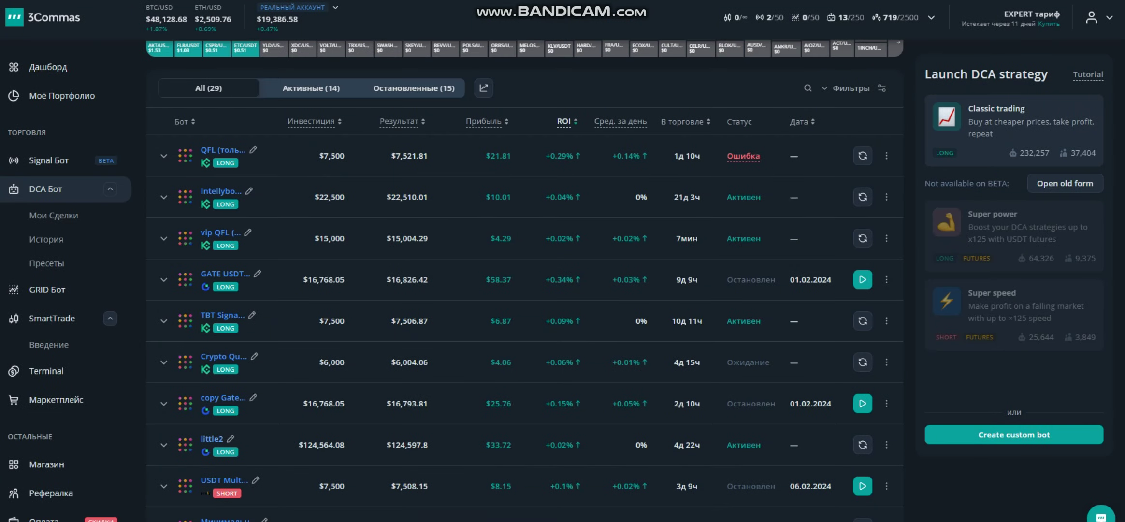